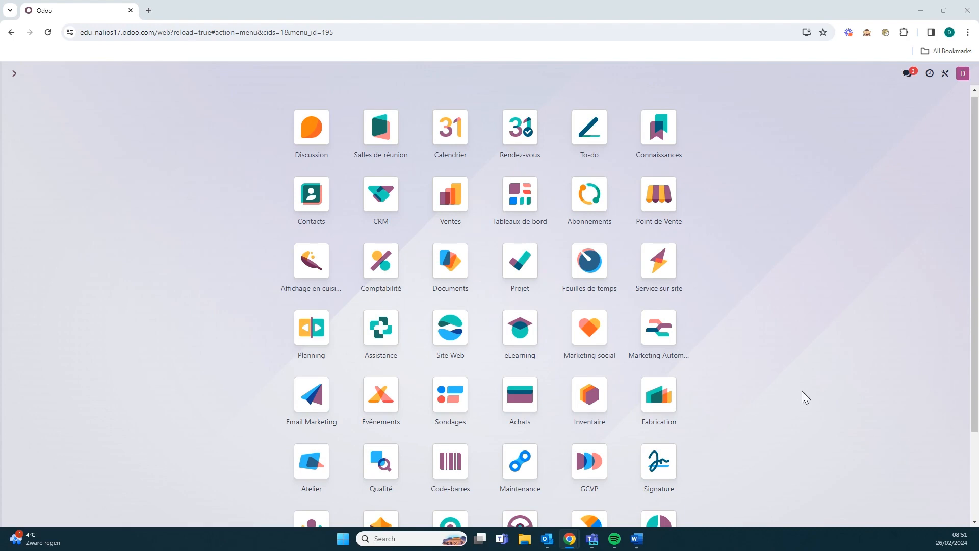
Create a new quotation in the Ventes module and select the customer.
{"action": "left_click", "coordinate": [451, 213]}
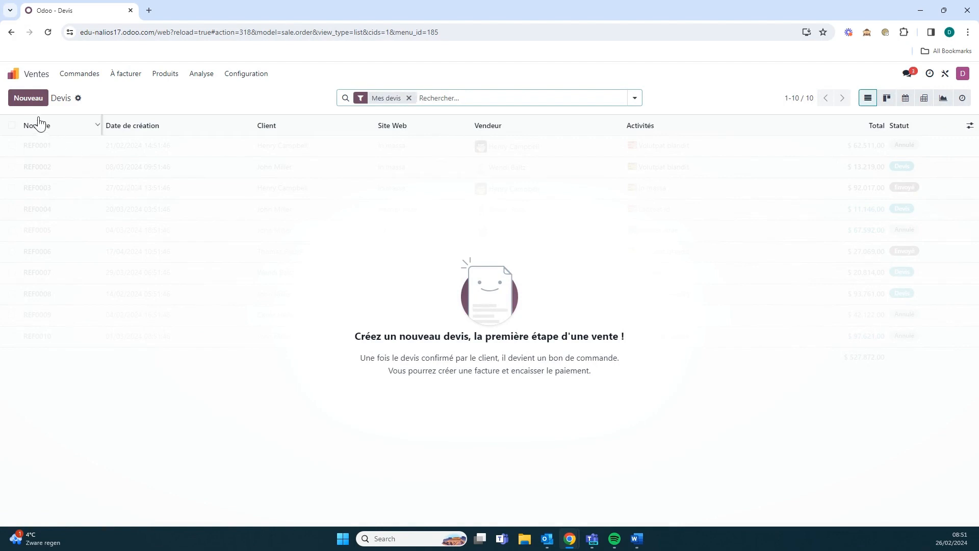
{"action": "left_click", "coordinate": [29, 99]}
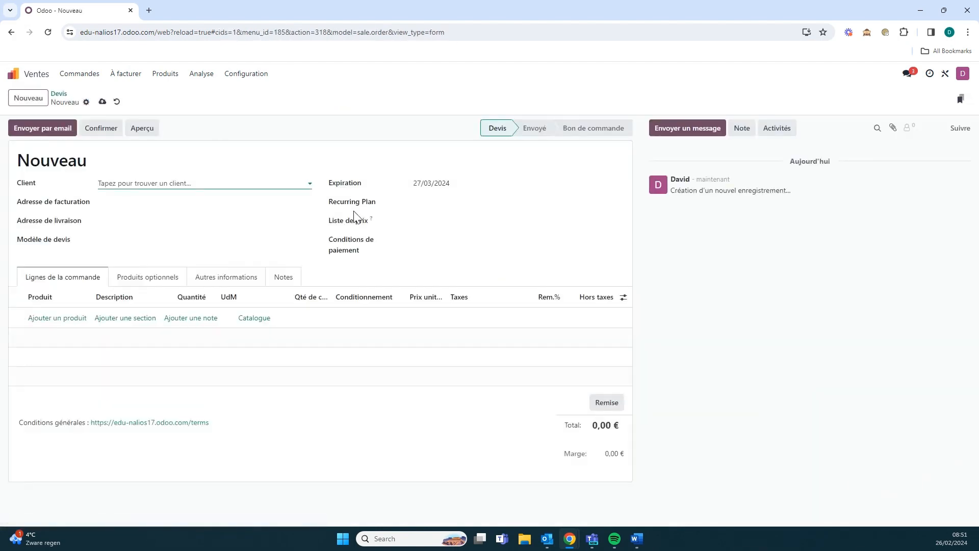
{"action": "left_click", "coordinate": [298, 183]}
{"action": "left_click", "coordinate": [201, 204]}
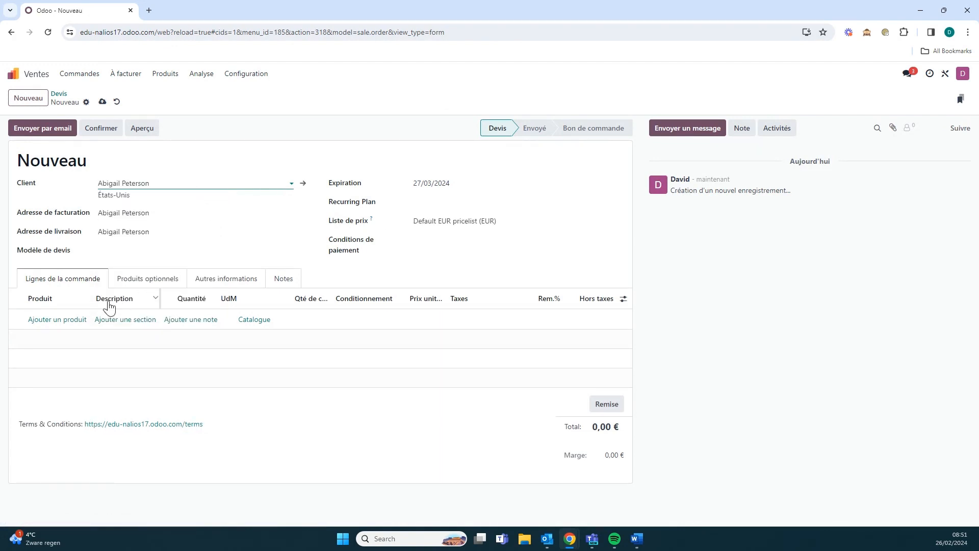
Add the product Système d'alarme as the first order line.
{"action": "left_click", "coordinate": [78, 322]}
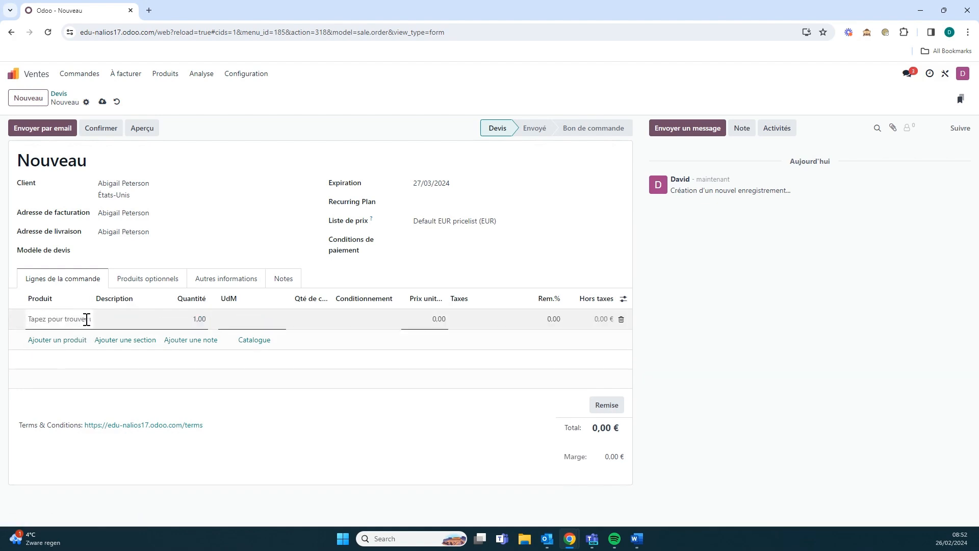
{"action": "type", "text": "système"}
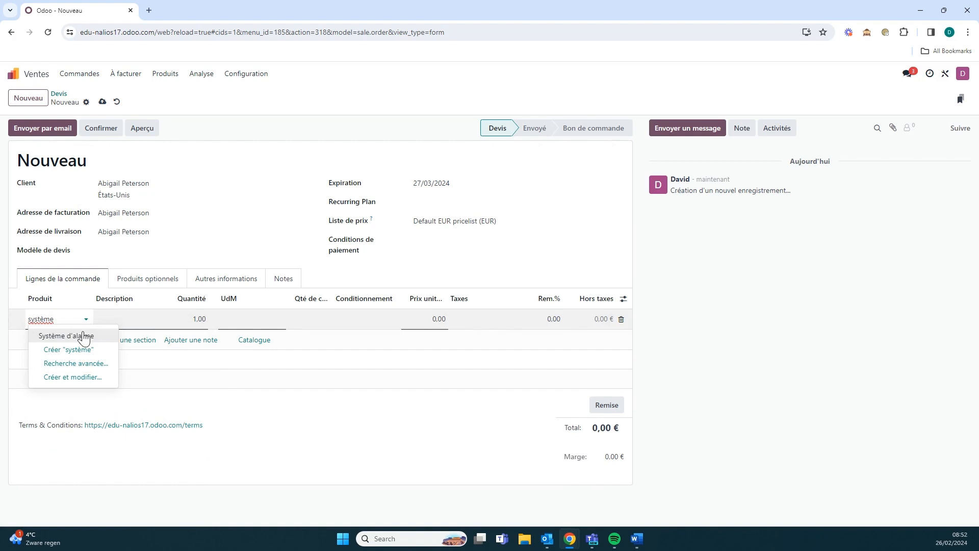
{"action": "left_click", "coordinate": [80, 335]}
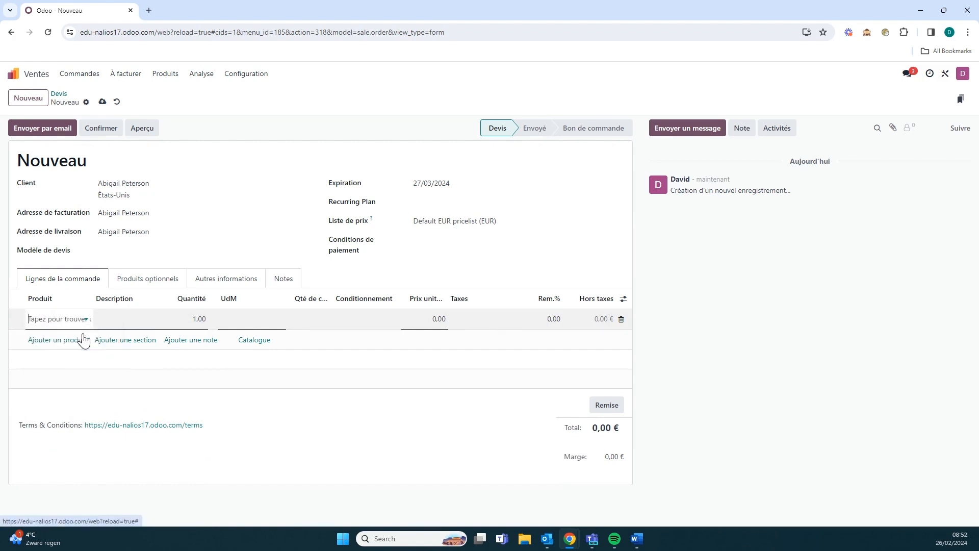
Add the product Service maintenance as the second order line and confirm the quotation.
{"action": "left_click", "coordinate": [49, 343]}
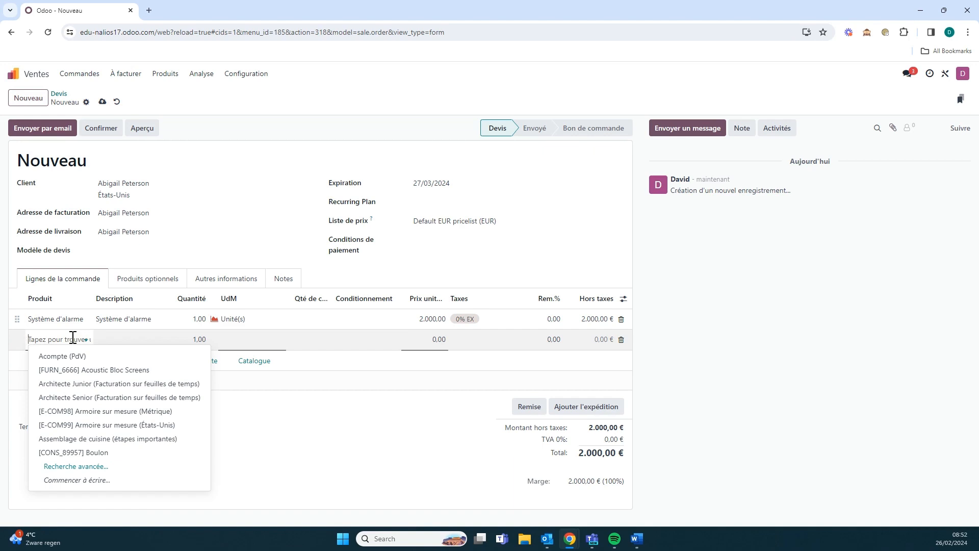
{"action": "type", "text": "M"}
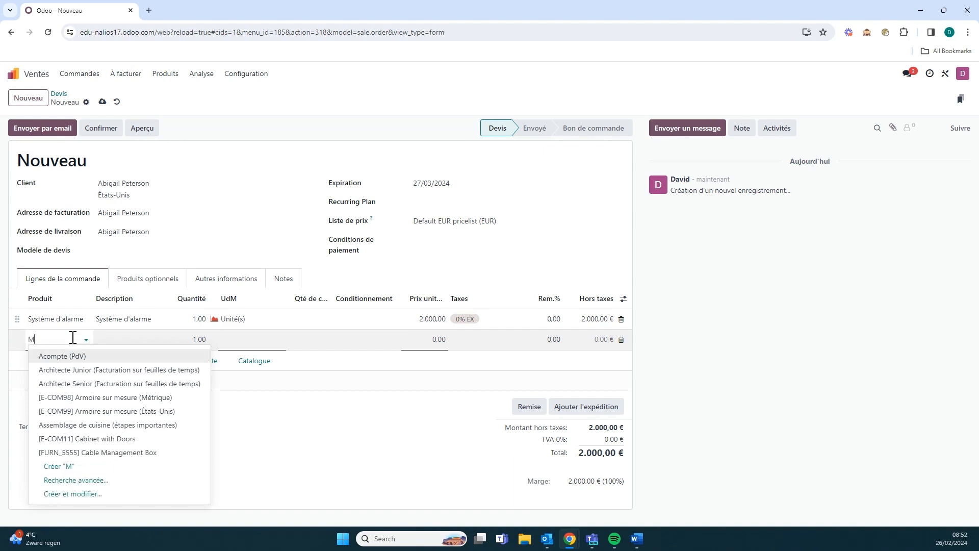
{"action": "key", "text": "BackSpace"}
{"action": "type", "text": "Ser"}
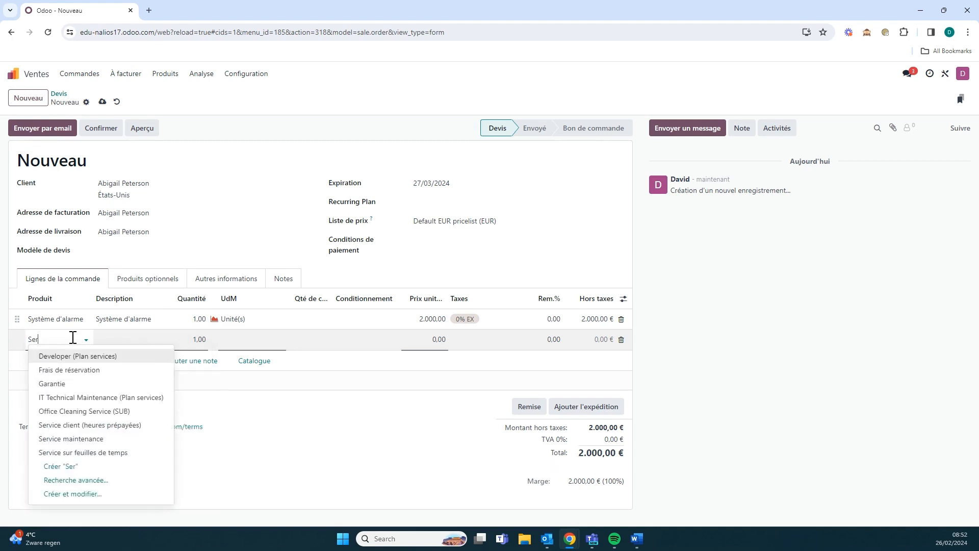
{"action": "type", "text": "vice"}
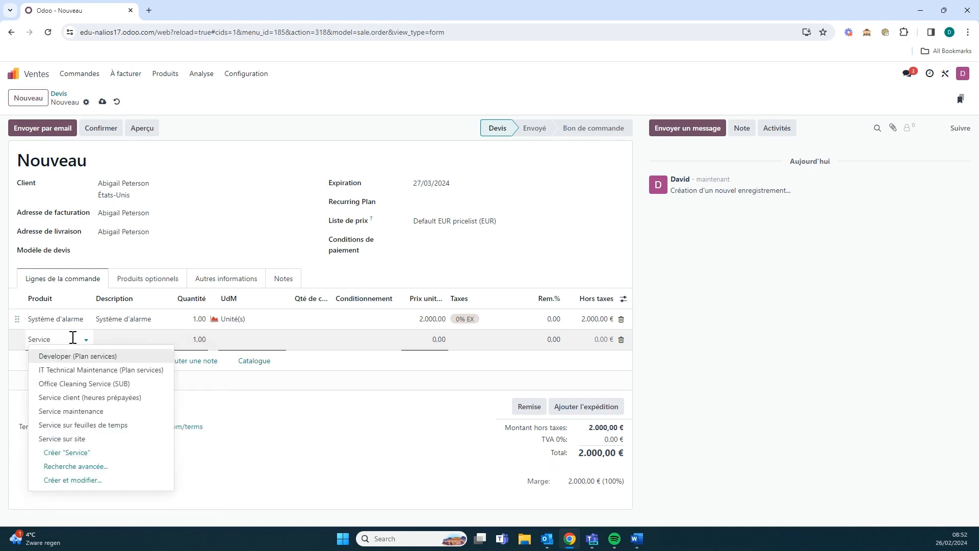
{"action": "left_click", "coordinate": [104, 411]}
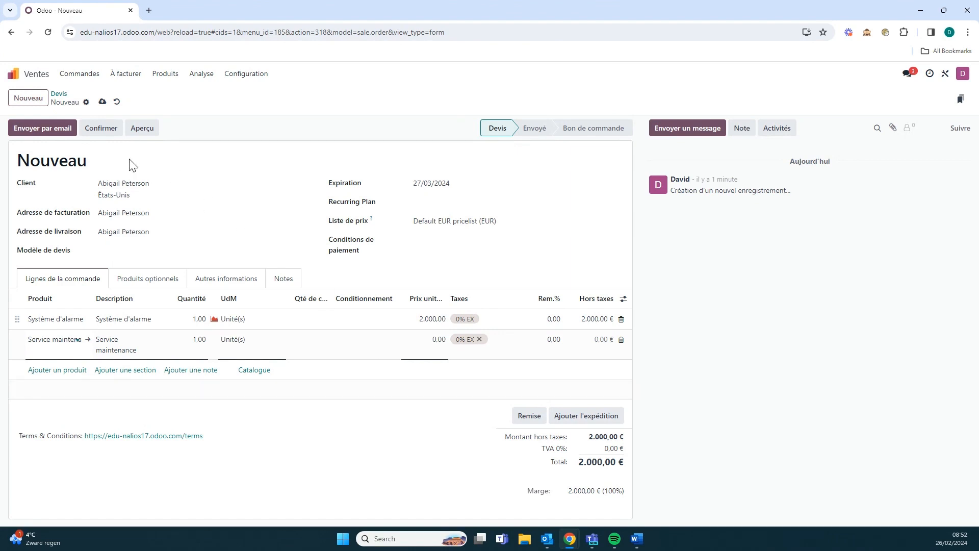
{"action": "left_click", "coordinate": [98, 136]}
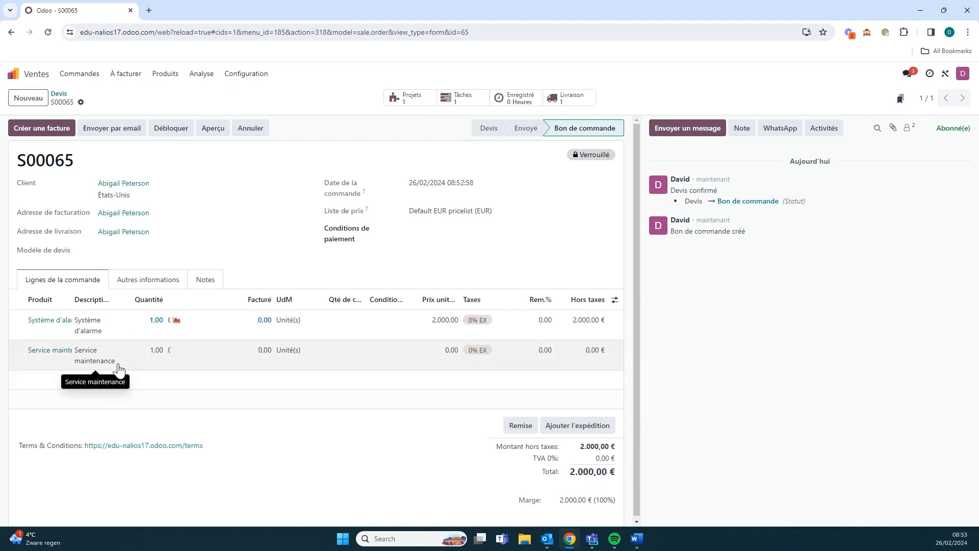
Create a draft invoice of type Facture normale from the sales order and confirm it.
{"action": "left_click", "coordinate": [59, 134]}
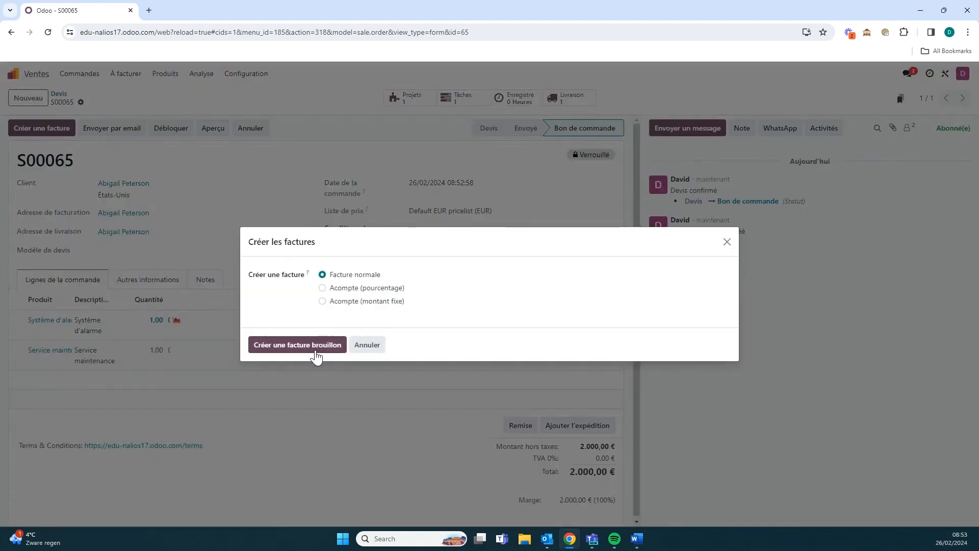
{"action": "left_click", "coordinate": [314, 347]}
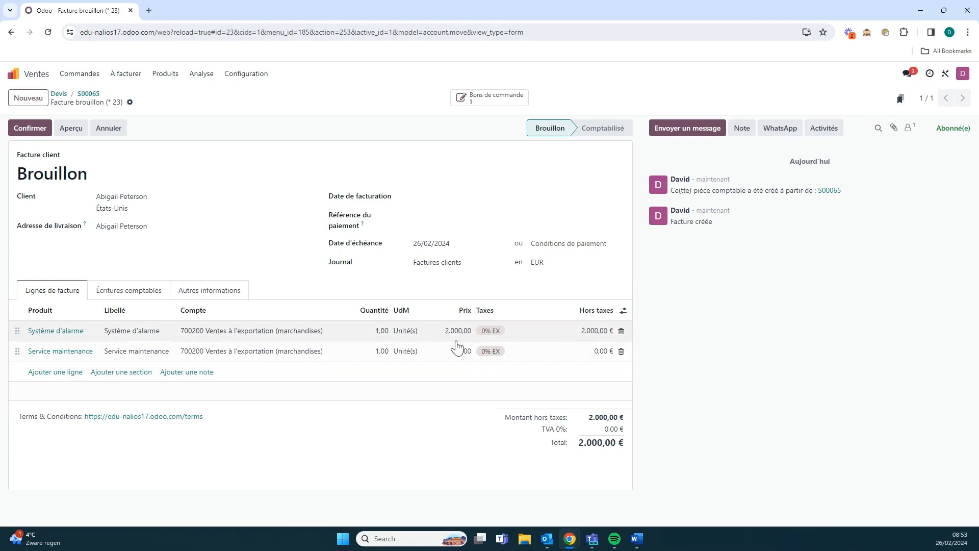
{"action": "left_click", "coordinate": [34, 132]}
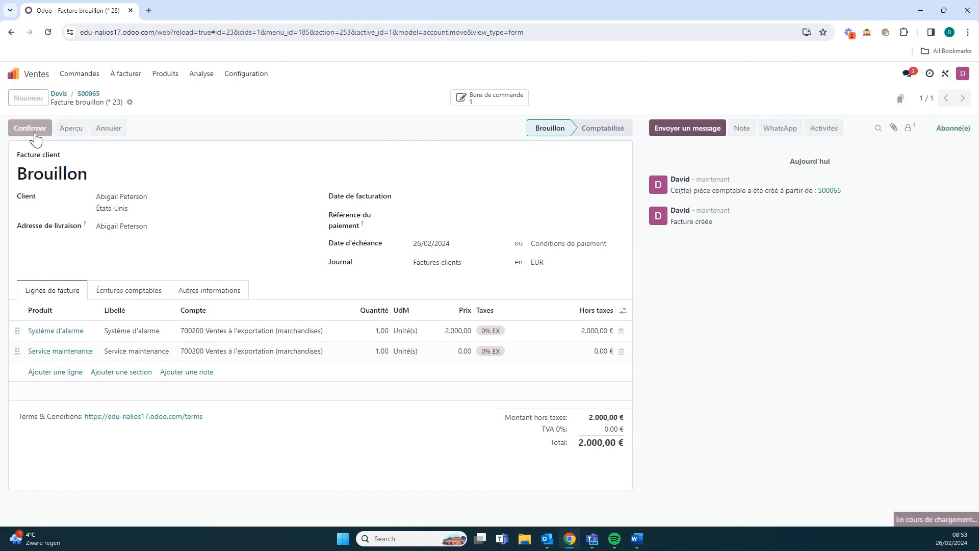
Open the Service maintenance task from the invoice's sales order and schedule it on 26/02/2024 from 08:00 to 10:00.
{"action": "left_click", "coordinate": [505, 102]}
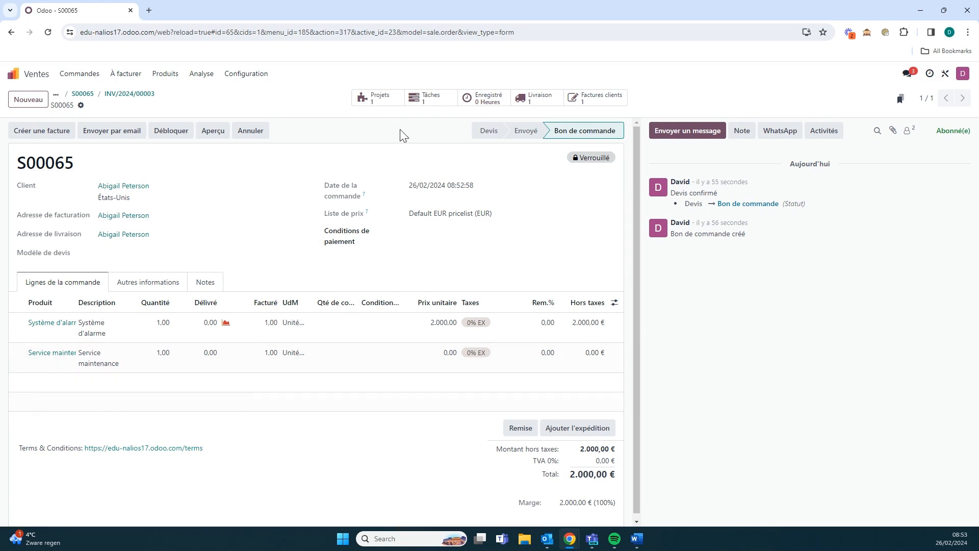
{"action": "left_click", "coordinate": [437, 100]}
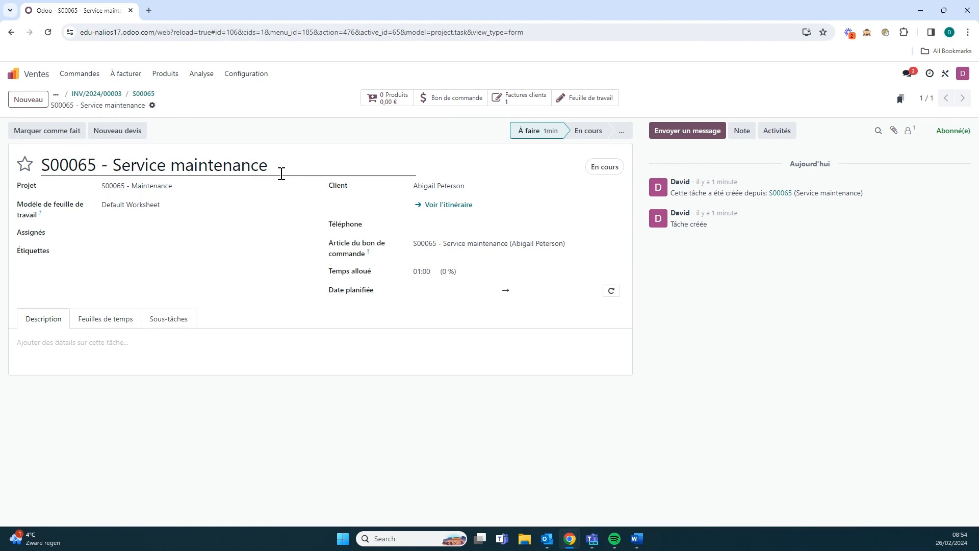
{"action": "left_click", "coordinate": [420, 291]}
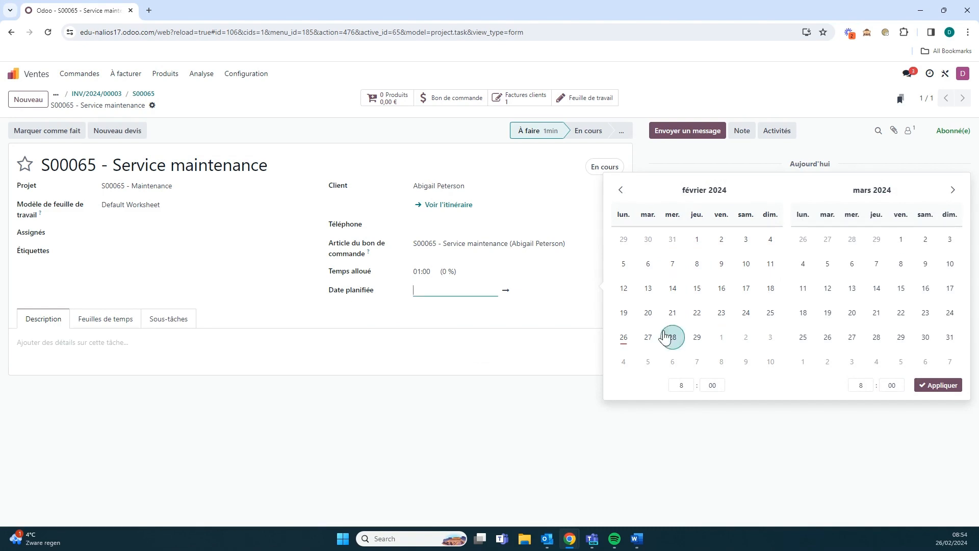
{"action": "left_click", "coordinate": [629, 341]}
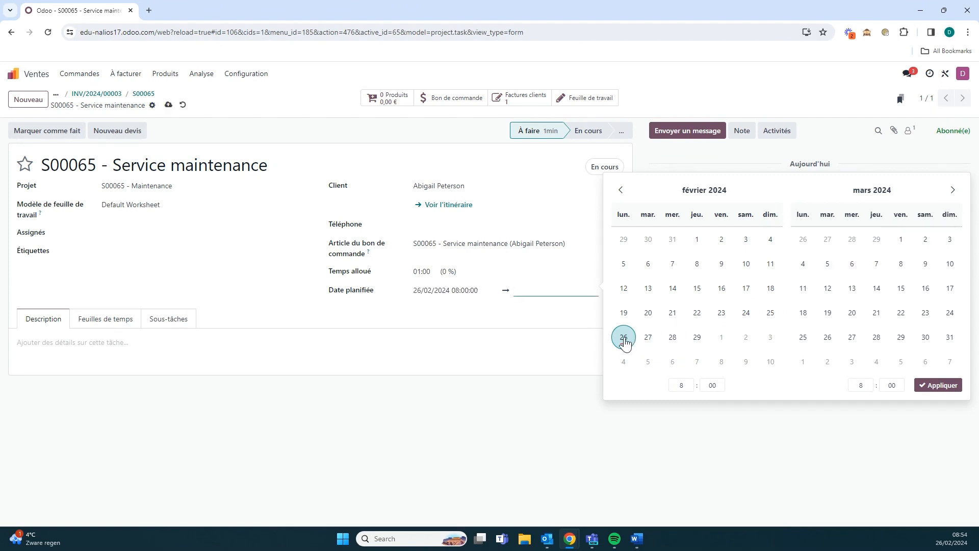
{"action": "left_click", "coordinate": [867, 389]}
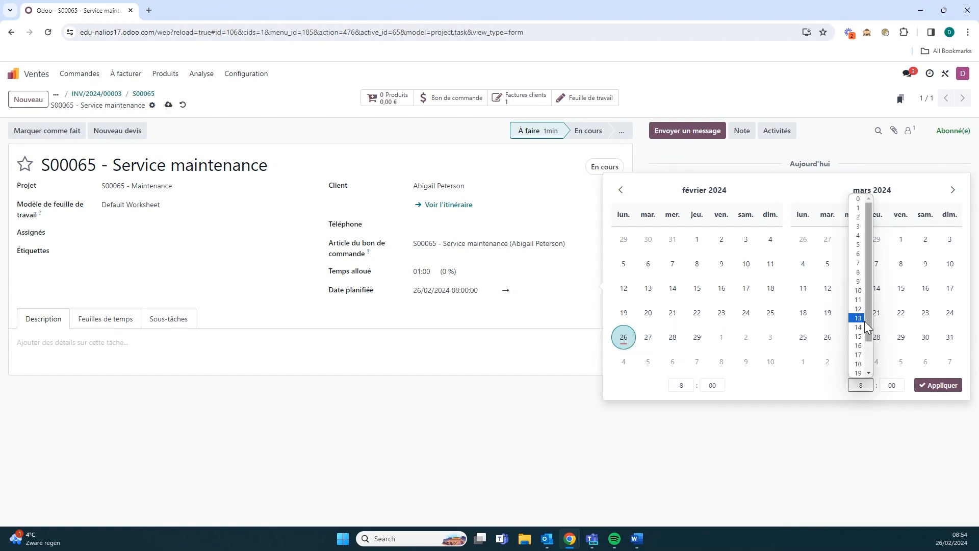
{"action": "left_click", "coordinate": [858, 290]}
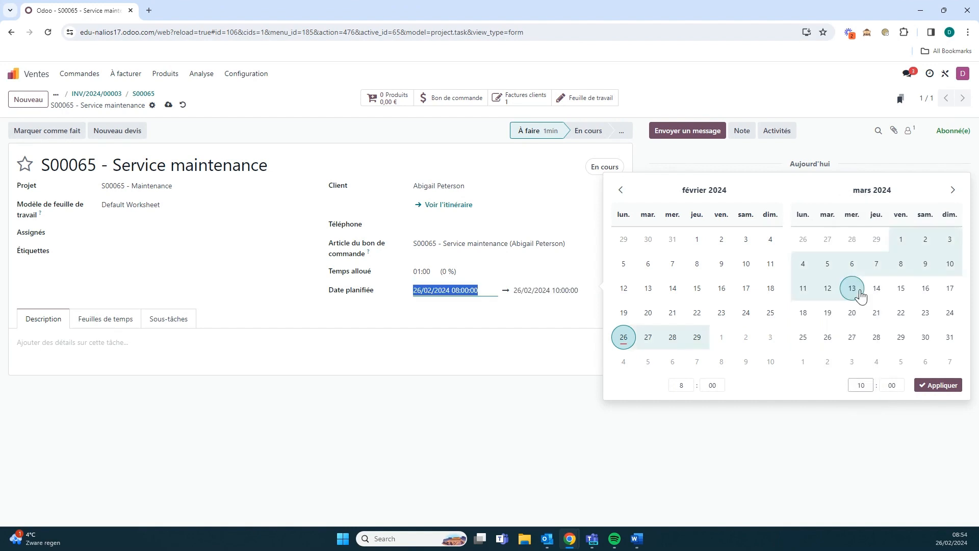
{"action": "left_click", "coordinate": [941, 386]}
Make the maintenance task recurring, repeated every 1 year (Années).
{"action": "left_click", "coordinate": [612, 292]}
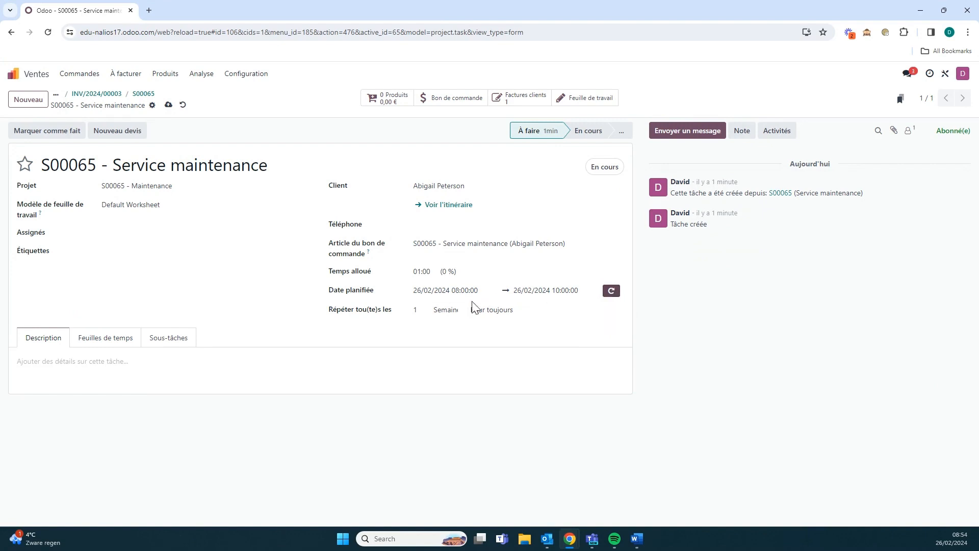
{"action": "left_click", "coordinate": [448, 310]}
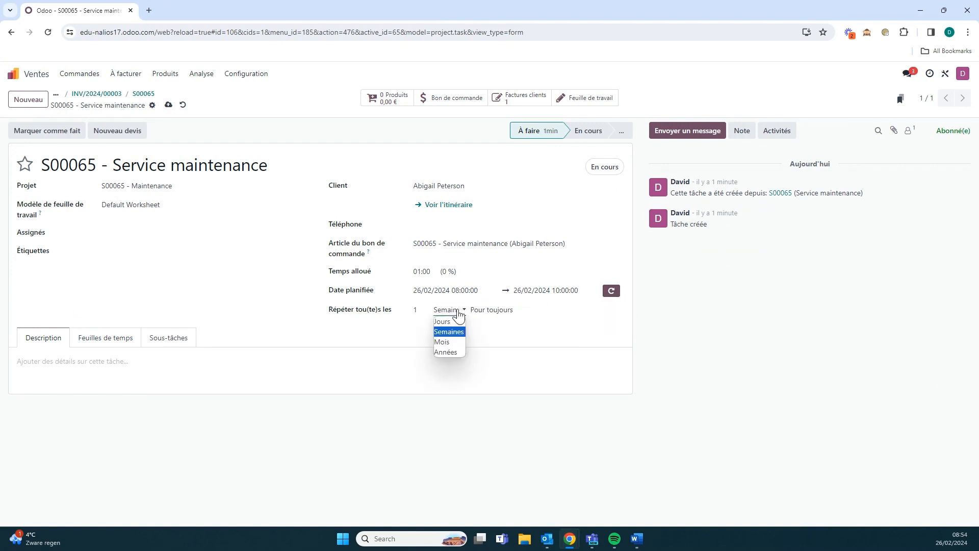
{"action": "left_click", "coordinate": [447, 351]}
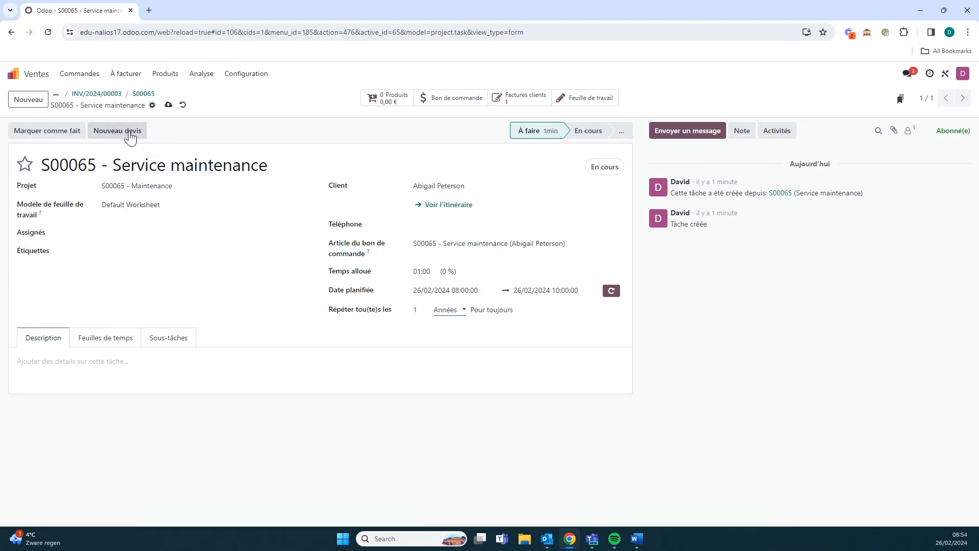
Mark the Service maintenance task as done.
{"action": "left_click", "coordinate": [234, 81]}
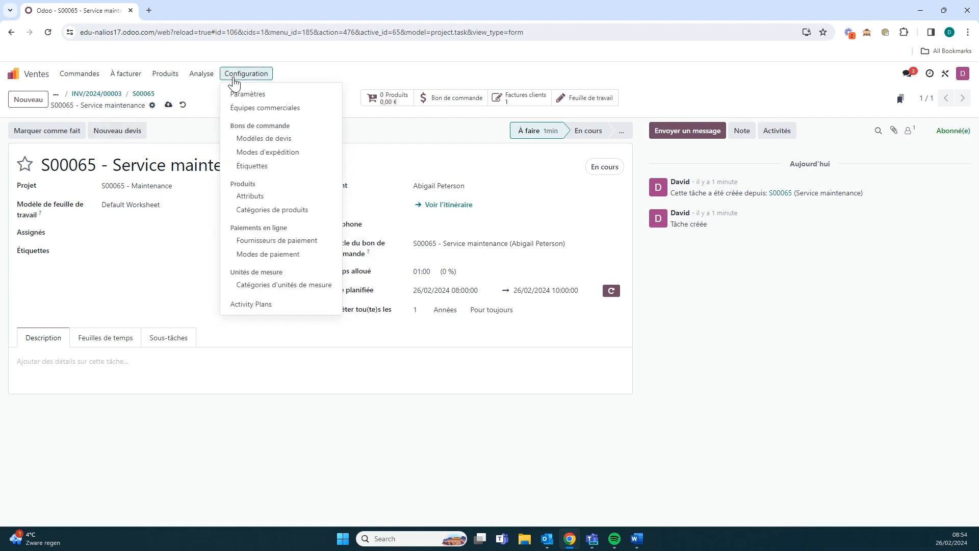
{"action": "left_click", "coordinate": [234, 82]}
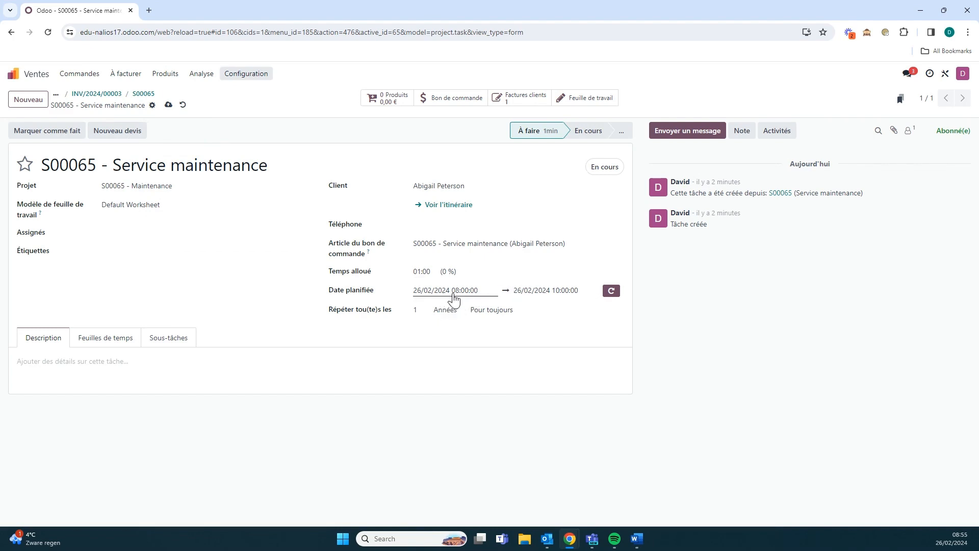
{"action": "left_click", "coordinate": [71, 144]}
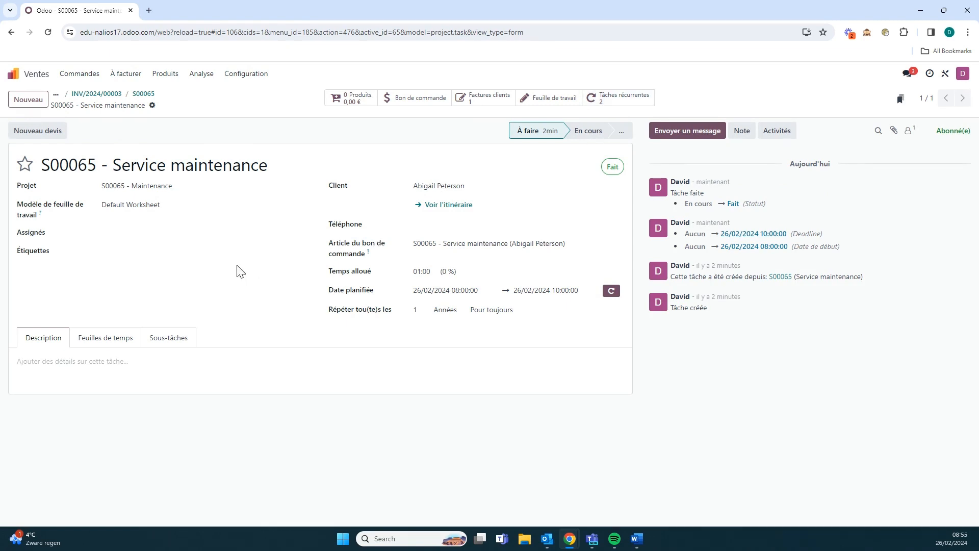
Start a new quotation from the maintenance task and add the product Maintenance prix fixe.
{"action": "left_click", "coordinate": [51, 143]}
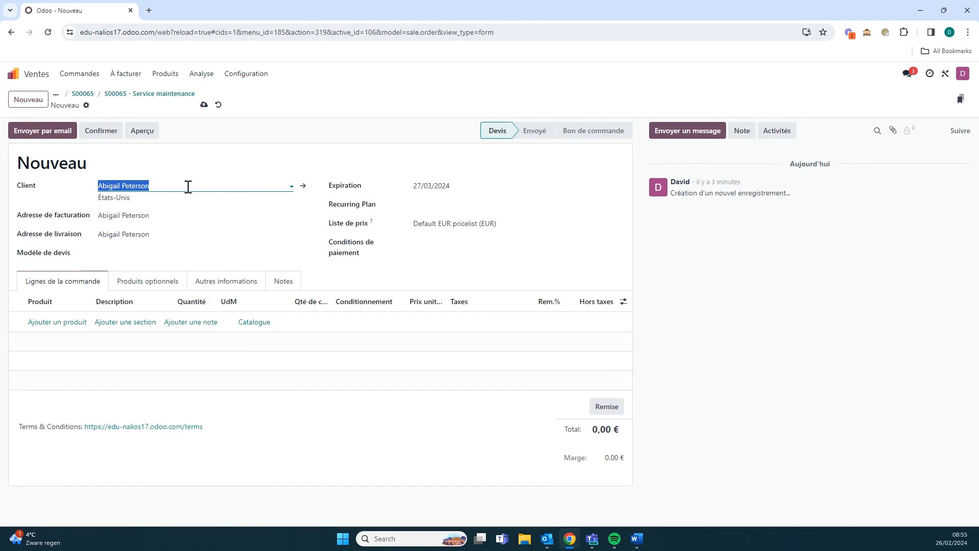
{"action": "left_click", "coordinate": [59, 322]}
{"action": "left_click", "coordinate": [86, 322]}
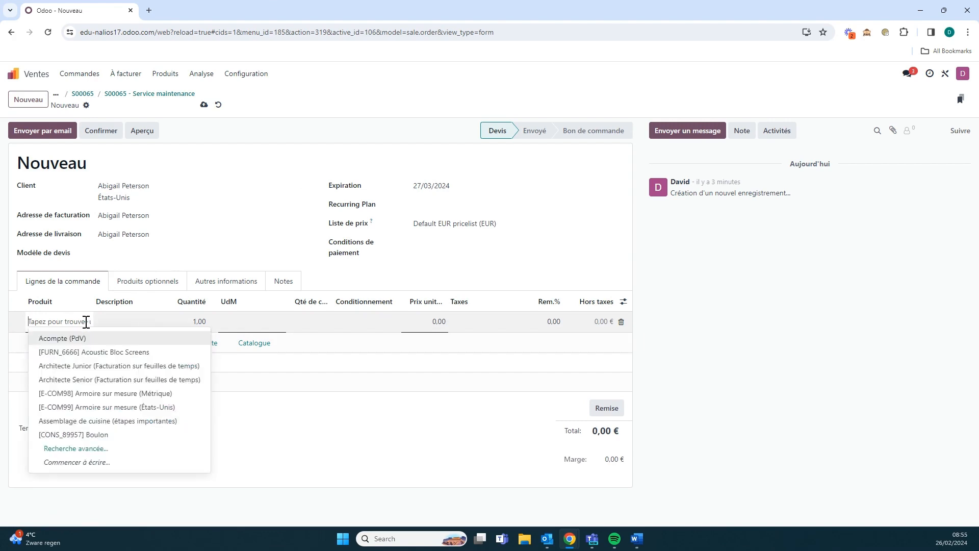
{"action": "type", "text": "Miantnean"}
{"action": "key", "text": "BackSpace"}
{"action": "key", "text": "BackSpace"}
{"action": "key", "text": "BackSpace"}
{"action": "key", "text": "BackSpace"}
{"action": "key", "text": "BackSpace"}
{"action": "key", "text": "BackSpace"}
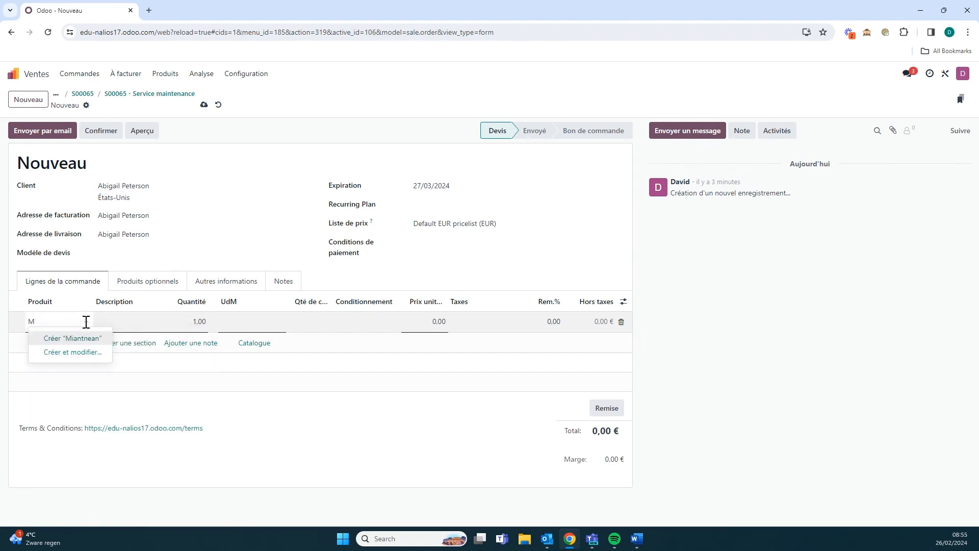
{"action": "type", "text": "aintenance"}
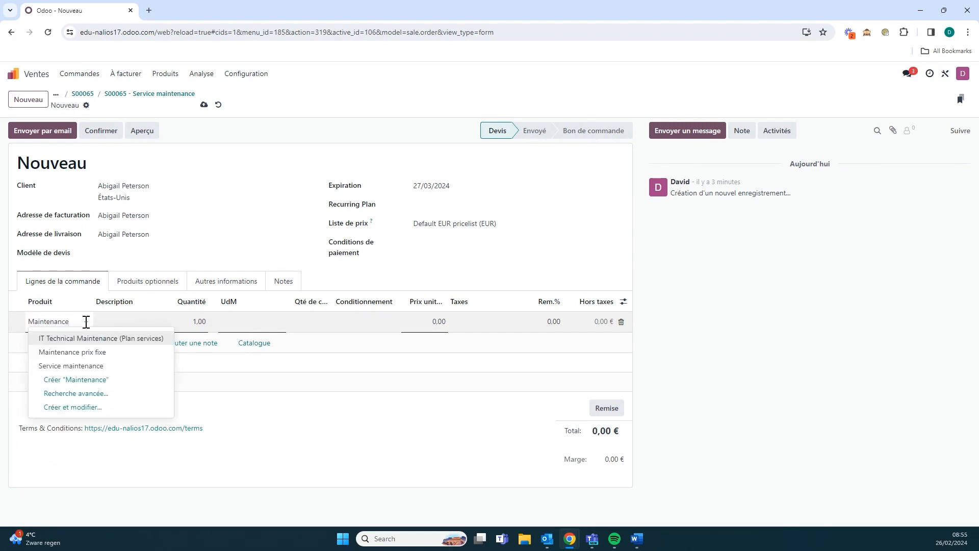
{"action": "left_click", "coordinate": [88, 359]}
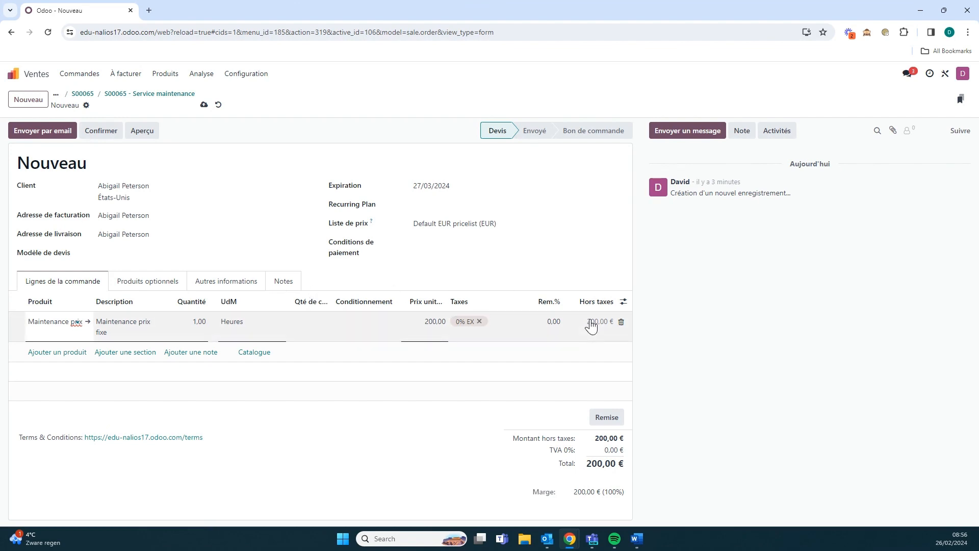
Add the product [CONS_89957] Boulon as a second line of the quotation with a quantity of 100.
{"action": "left_click", "coordinate": [73, 352]}
{"action": "left_click", "coordinate": [73, 352]}
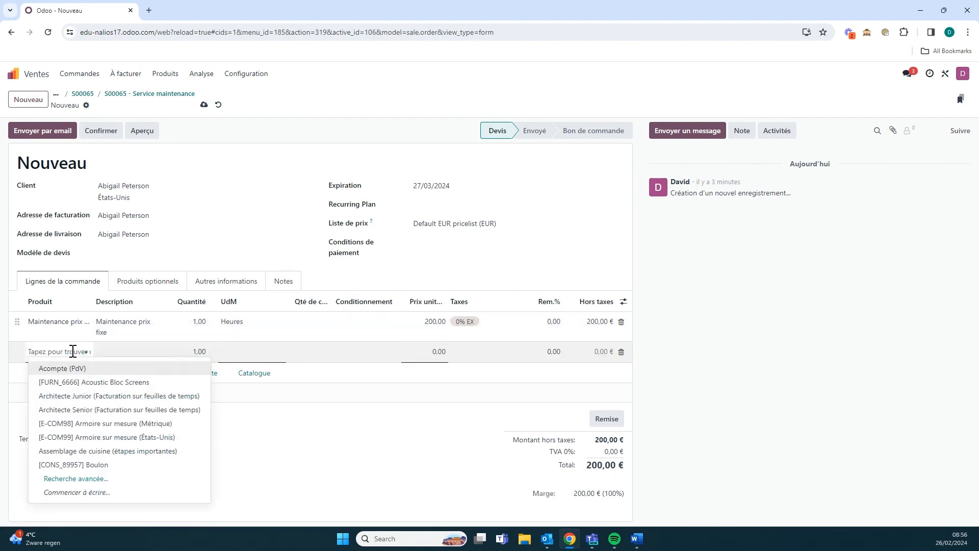
{"action": "left_click", "coordinate": [101, 464]}
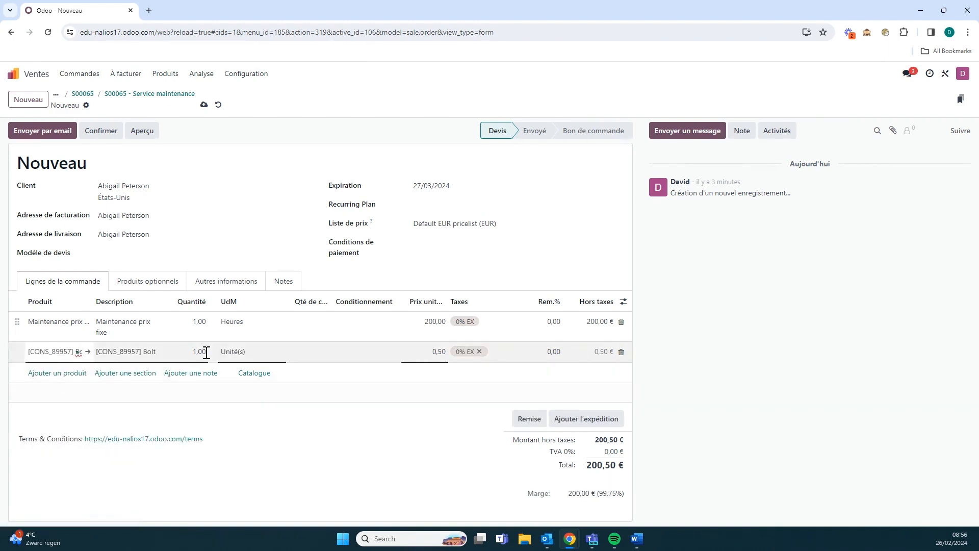
{"action": "left_click", "coordinate": [192, 351]}
{"action": "type", "text": "100"}
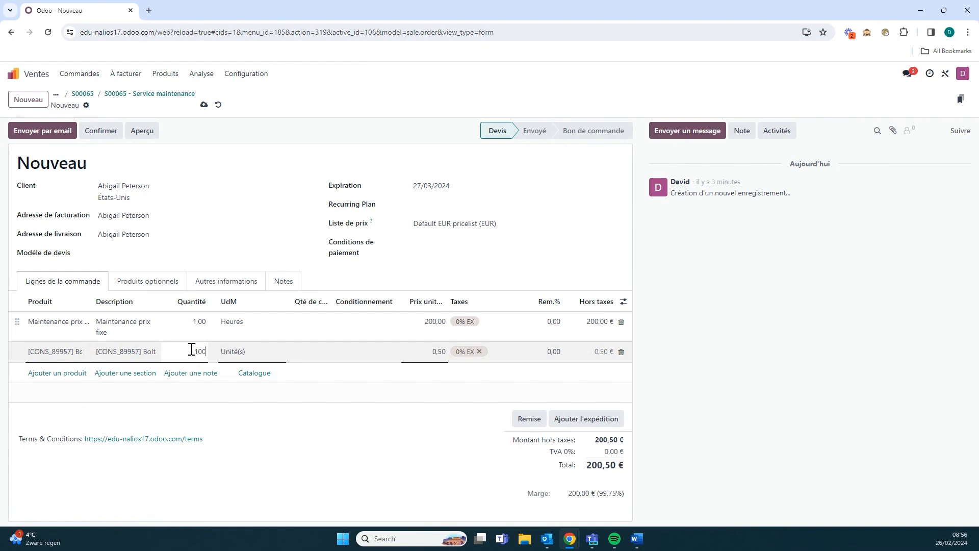
Finish the Boulon line and confirm the maintenance quotation as a sales order.
{"action": "left_click", "coordinate": [189, 400]}
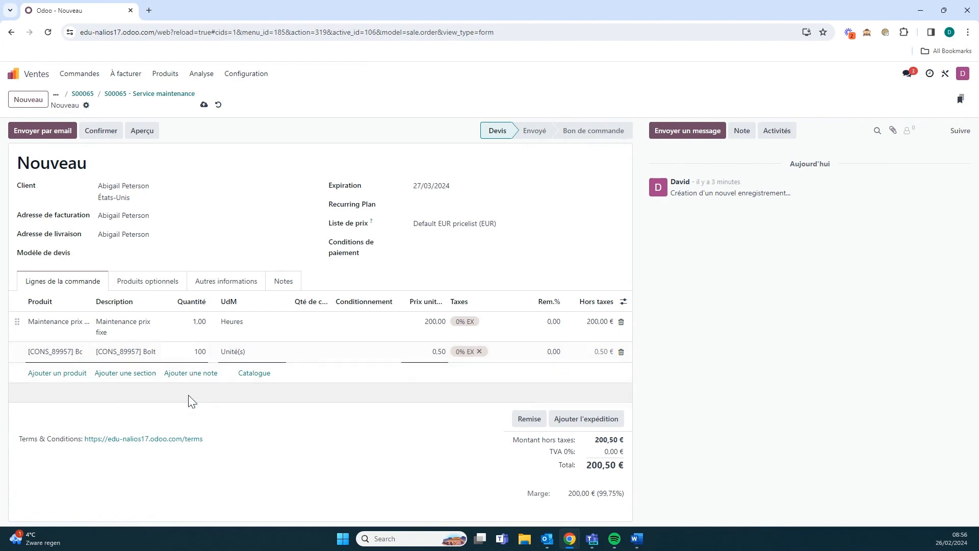
{"action": "left_click", "coordinate": [72, 372]}
{"action": "left_click", "coordinate": [268, 425]}
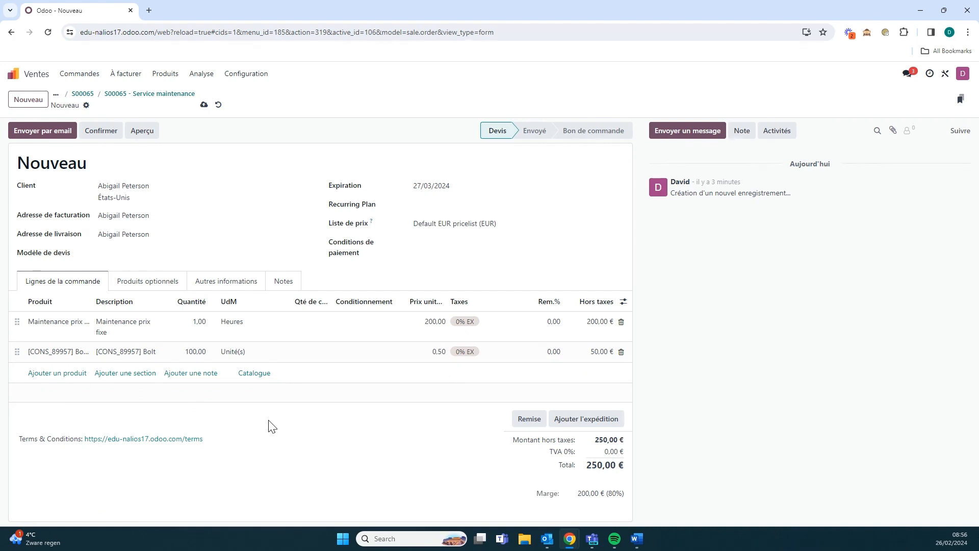
{"action": "left_click", "coordinate": [101, 132]}
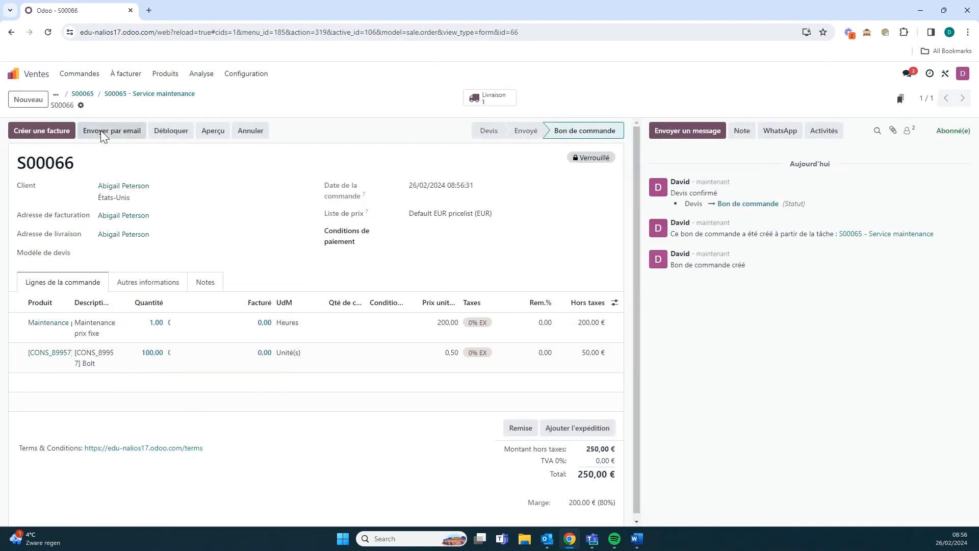
Create a regular draft invoice (Facture normale) from the maintenance sales order and confirm it.
{"action": "left_click", "coordinate": [46, 131]}
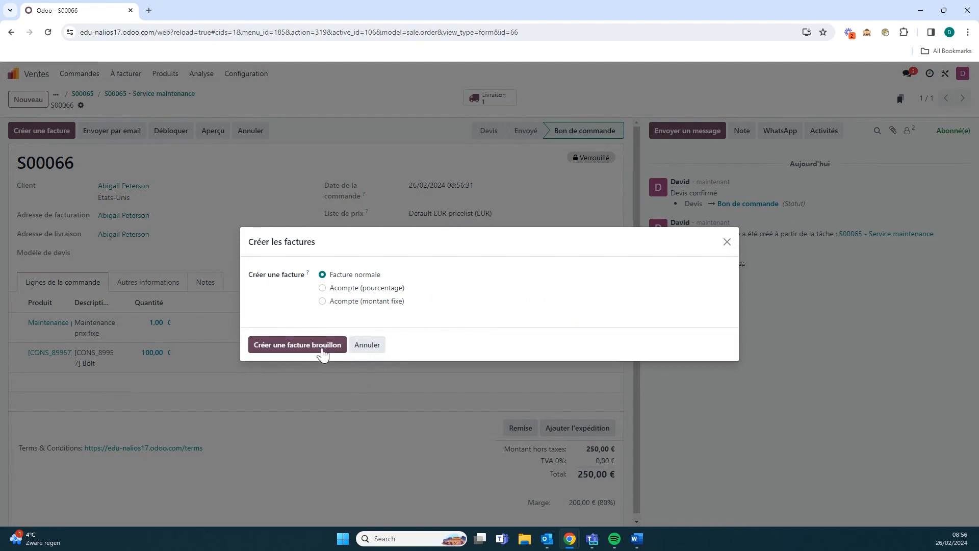
{"action": "left_click", "coordinate": [298, 346]}
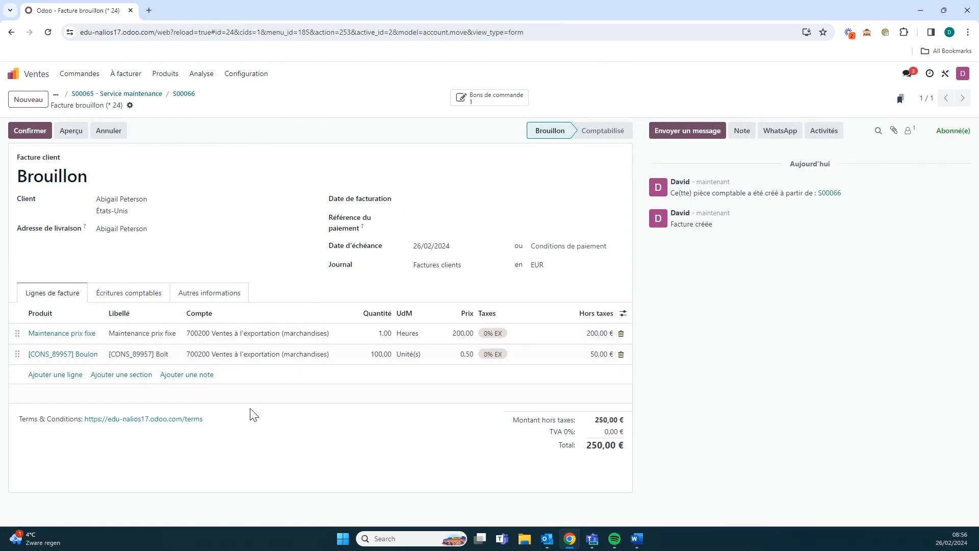
{"action": "left_click", "coordinate": [30, 130]}
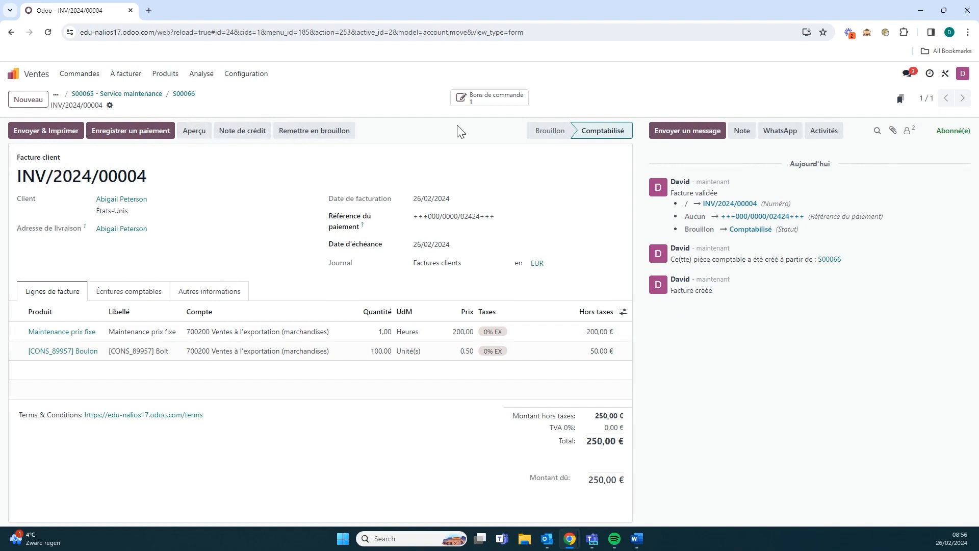
Return to the original alarm system order, view its tasks and open the maintenance task scheduled for 26/02/2025.
{"action": "left_click", "coordinate": [475, 99]}
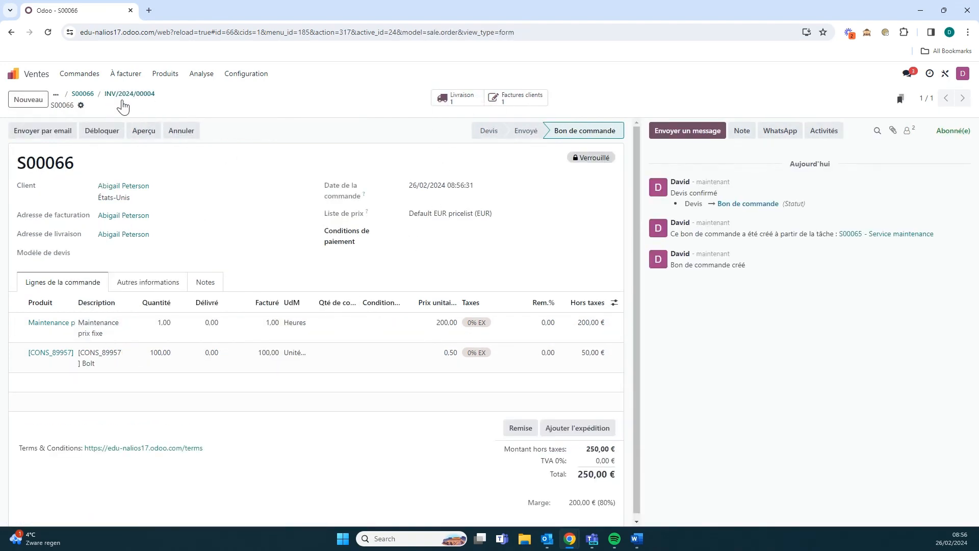
{"action": "left_click", "coordinate": [56, 96]}
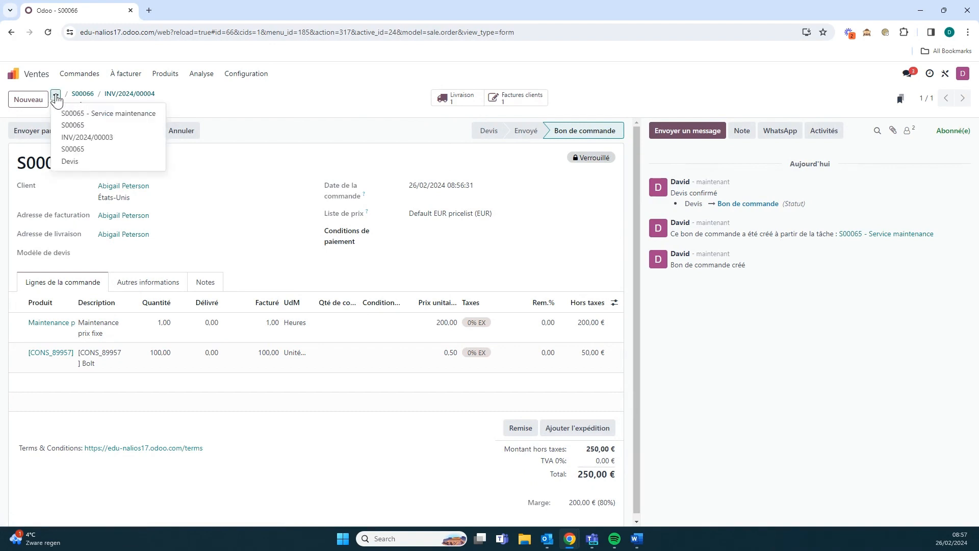
{"action": "left_click", "coordinate": [88, 126]}
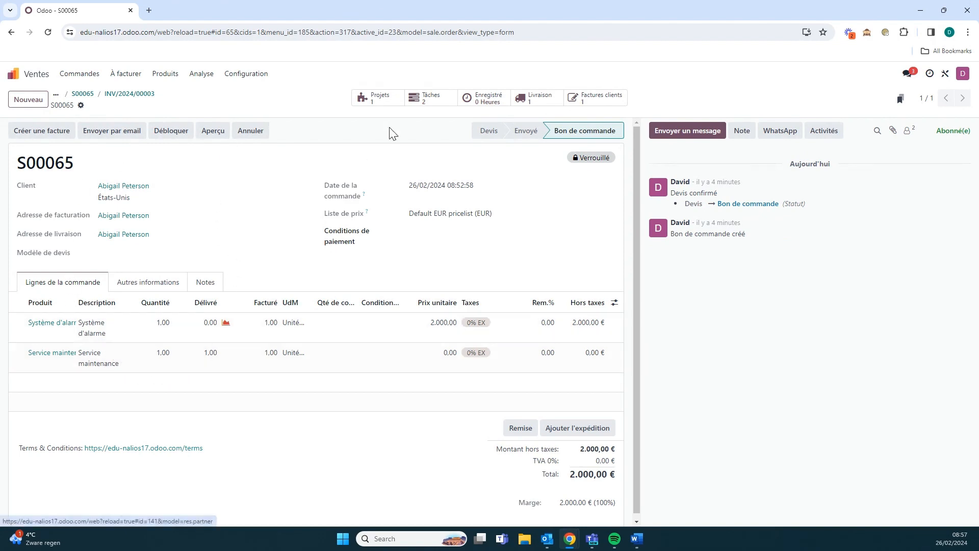
{"action": "left_click", "coordinate": [436, 98]}
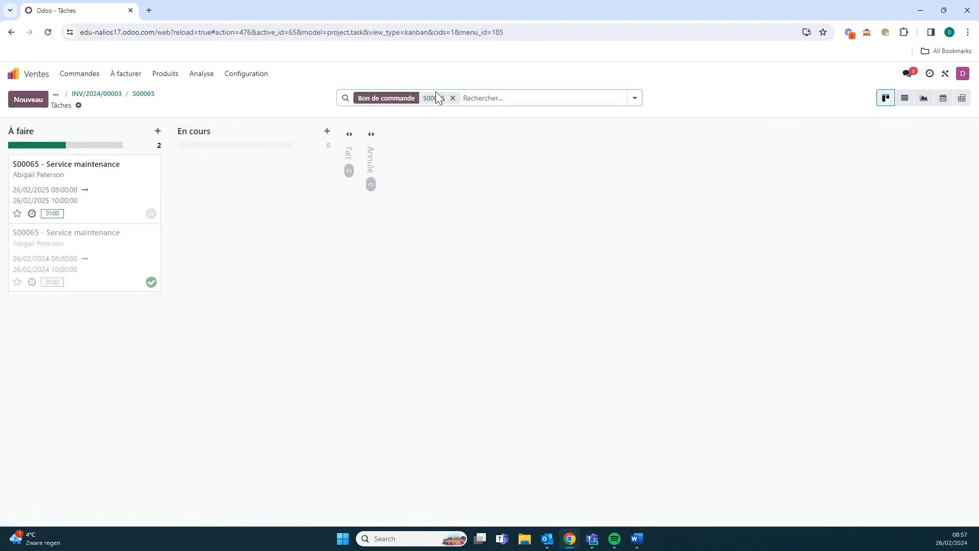
{"action": "left_click", "coordinate": [111, 192]}
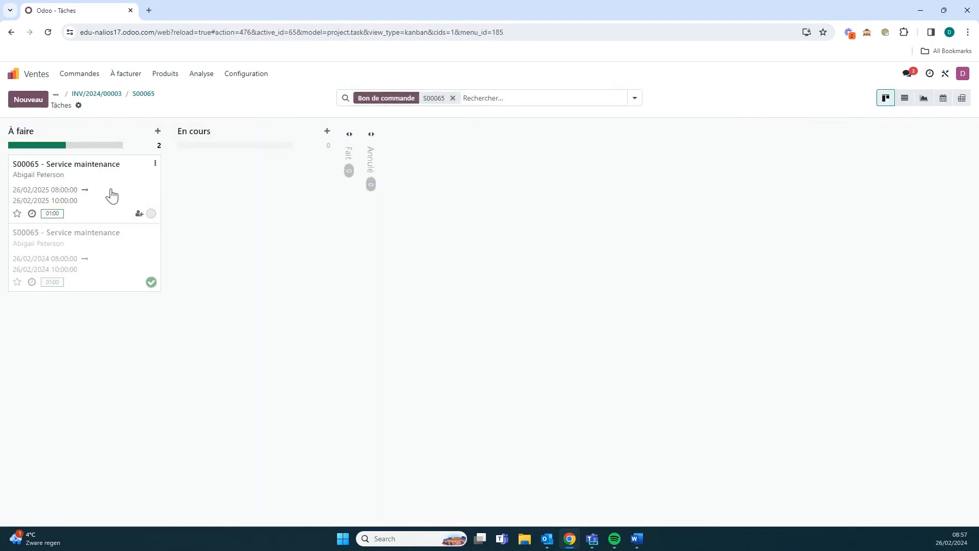